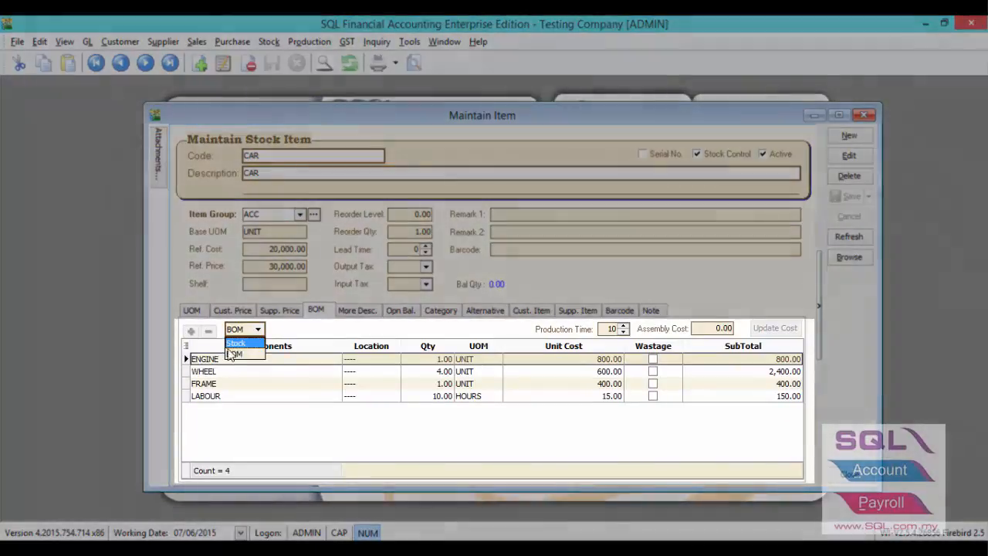
- Choose BOM as the CAR item's type and check its component quantity and production time
click(247, 353)
click(411, 360)
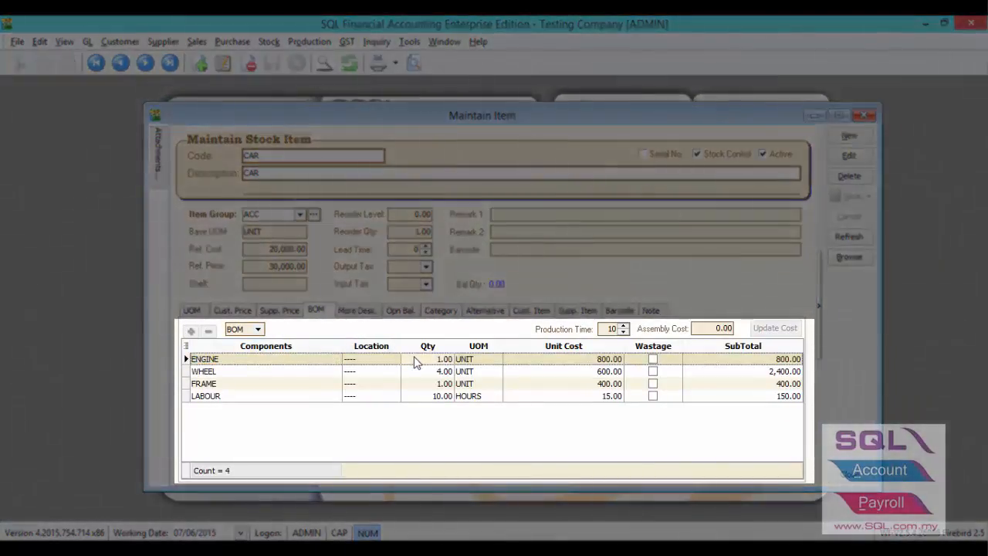
double_click(605, 328)
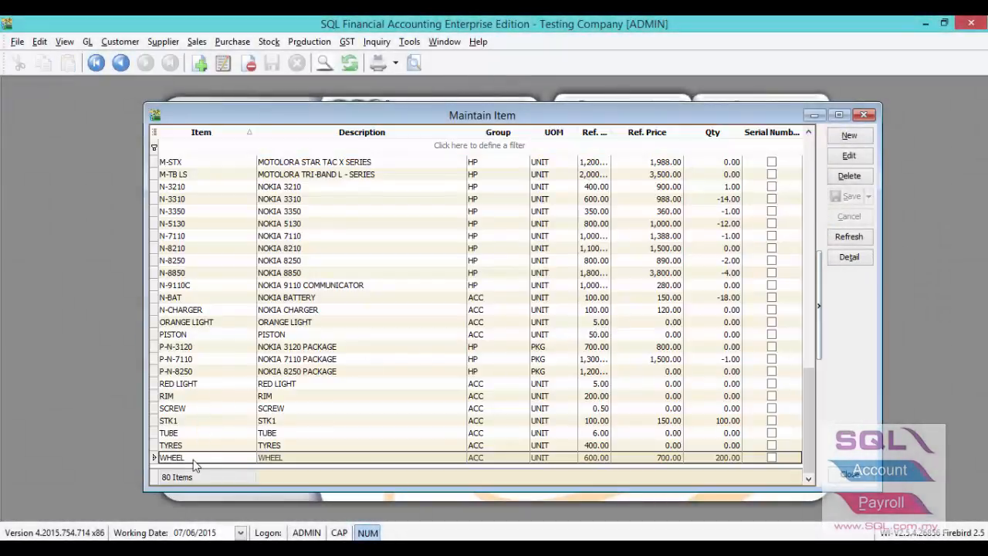
- Open the WHEEL stock item and check its lead time
double_click(192, 460)
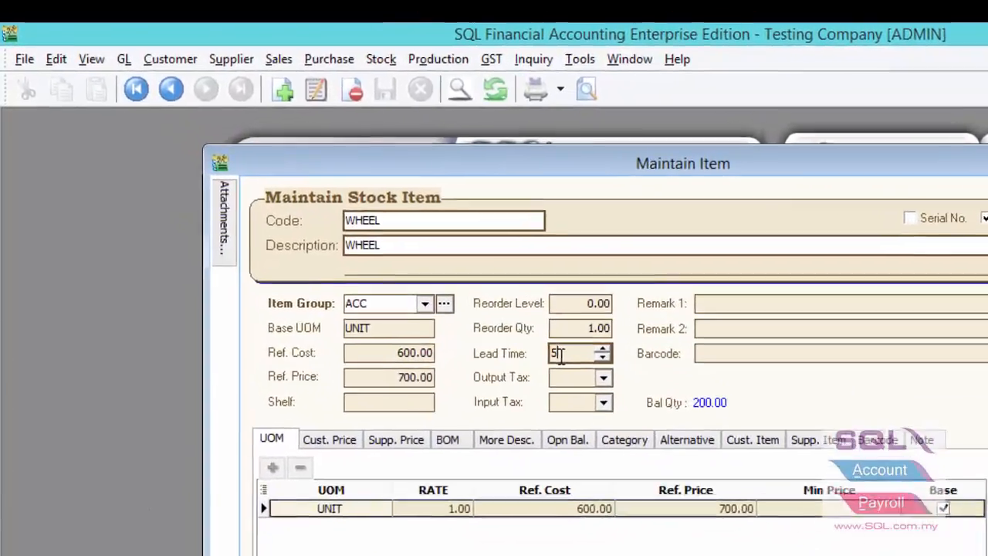
double_click(561, 355)
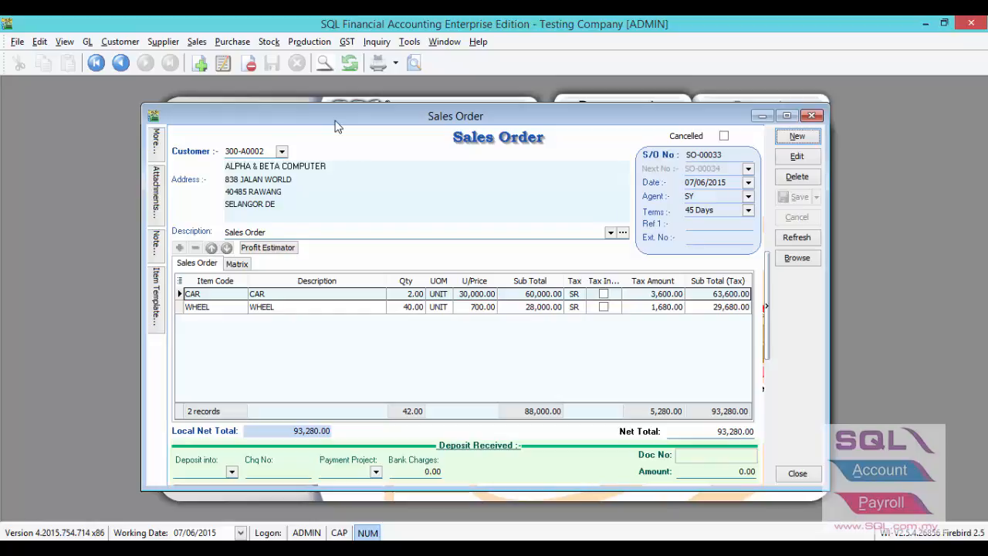
- Check the available stock balance of the WHEEL line in the sales order, including its ordered, on-hand and available quantities
click(239, 307)
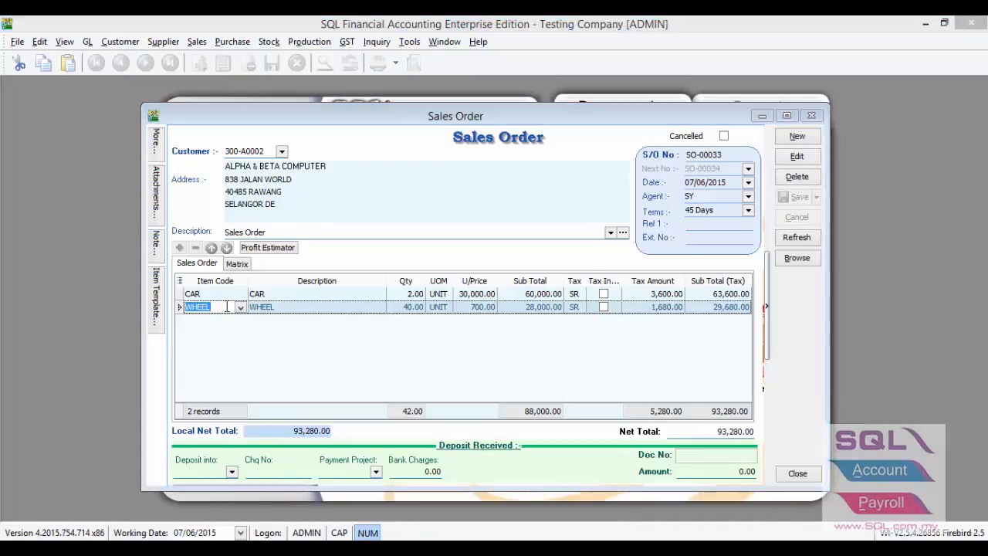
key(F11)
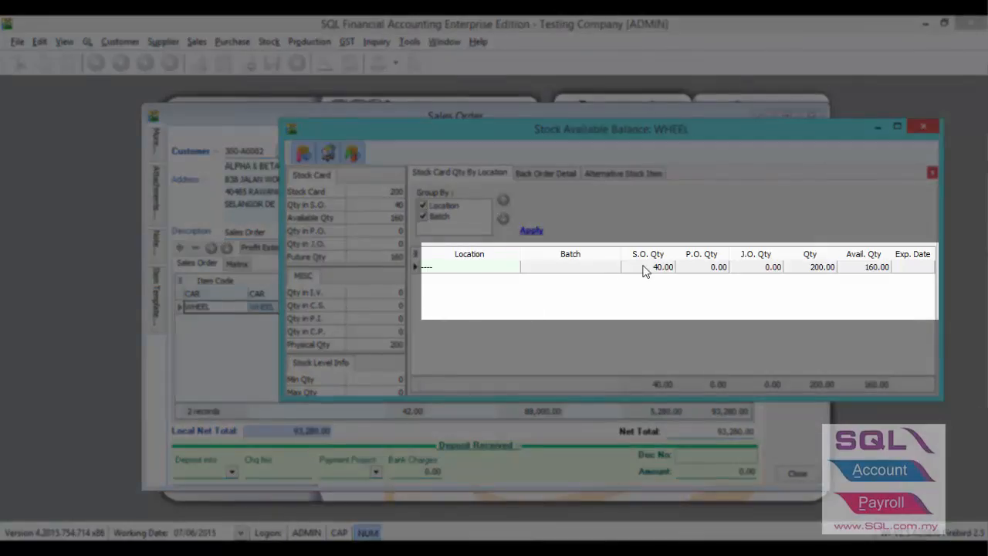
click(745, 276)
click(698, 276)
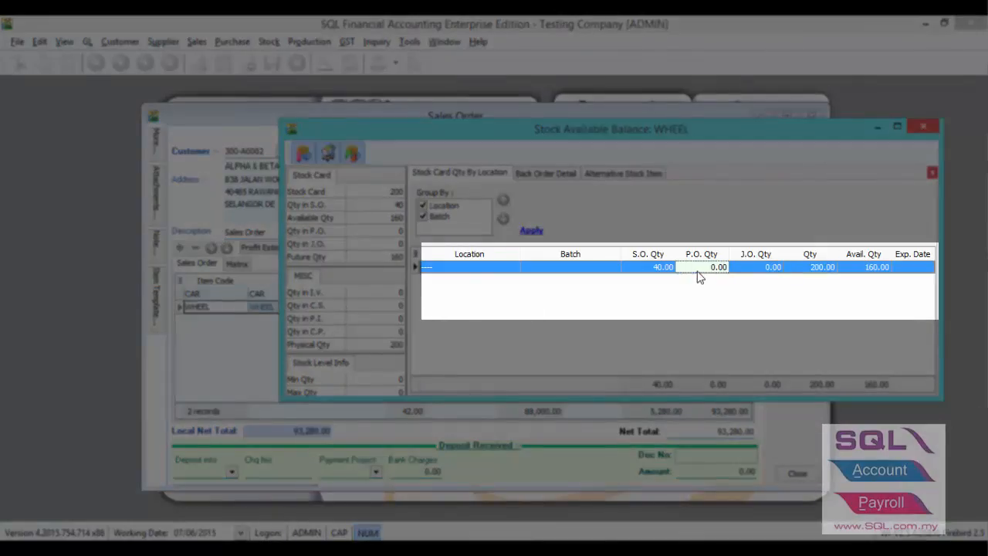
click(747, 272)
click(794, 267)
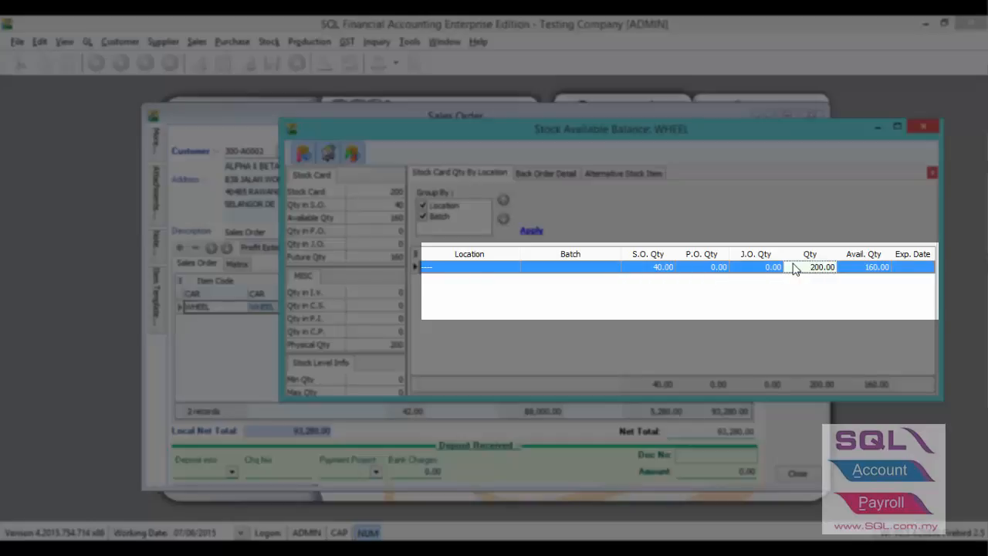
click(847, 270)
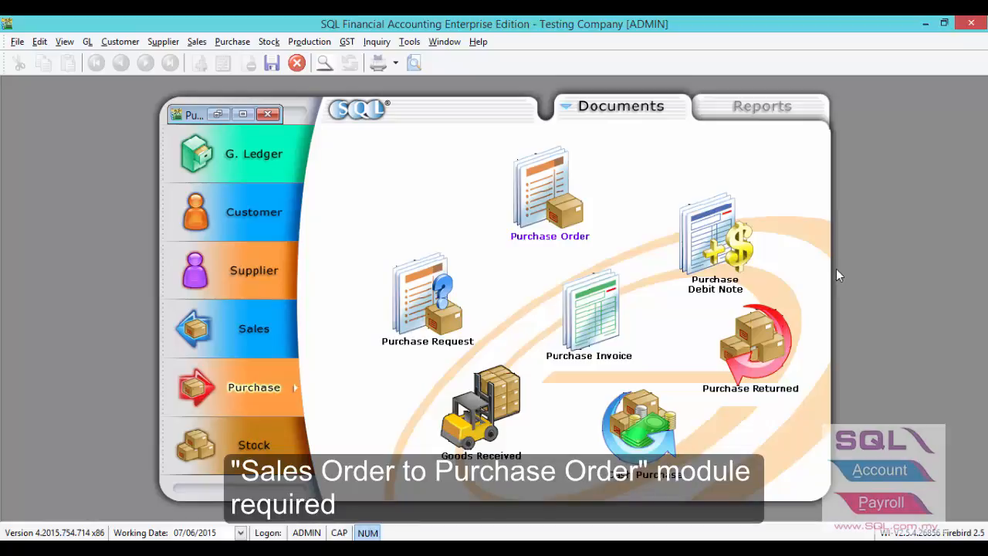
- Restore the new purchase order form and set its supplier to CELCOM (M) COMMUNICATION BHD
click(221, 115)
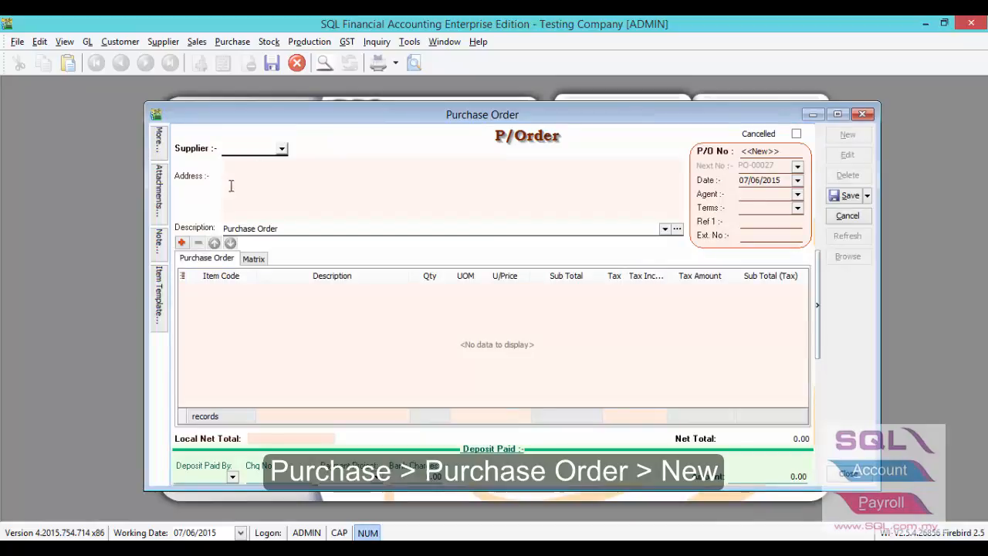
click(282, 148)
click(293, 191)
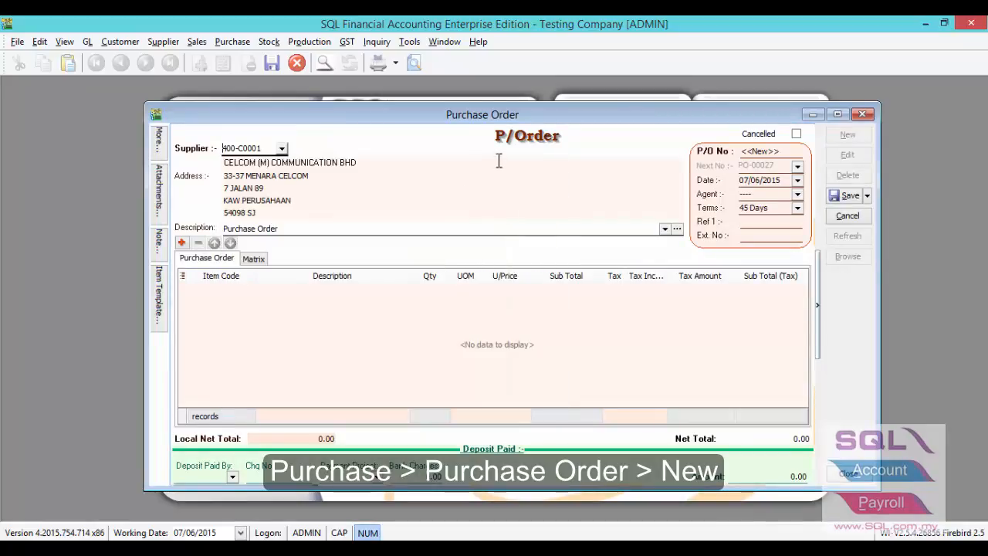
- Transfer 40 units of WHEEL from the 07/06/2015 sales order into the purchase order, and save and close it
right_click(503, 149)
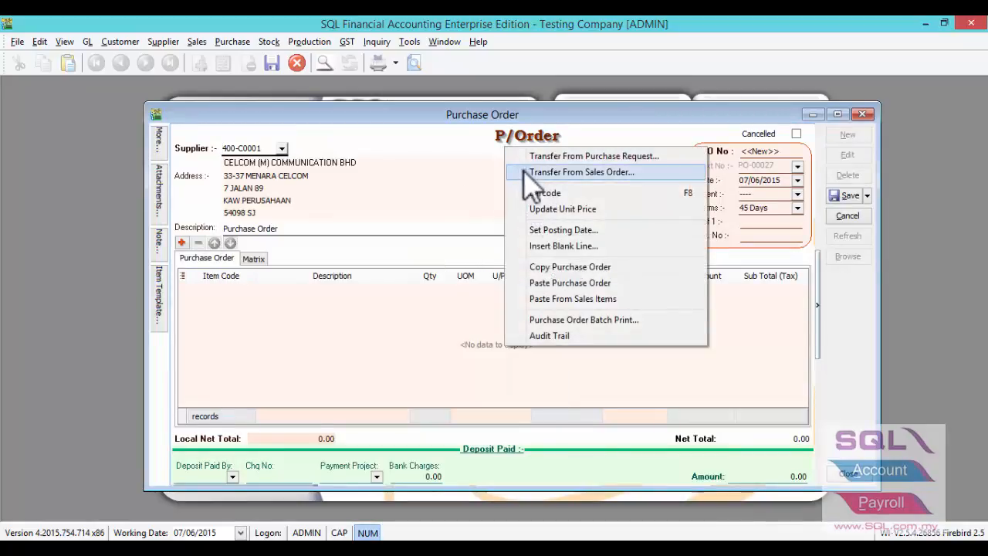
click(526, 171)
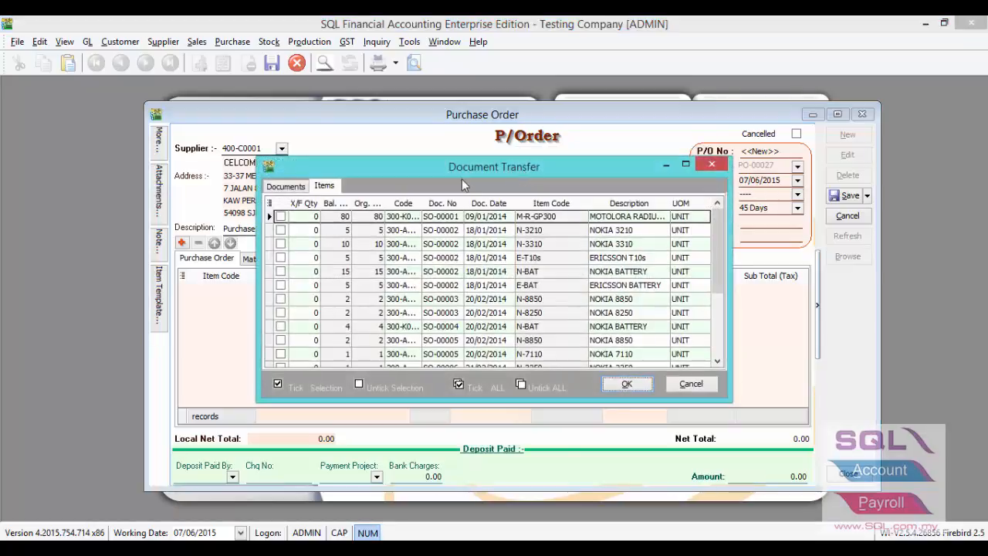
scroll(713, 248, down, 3)
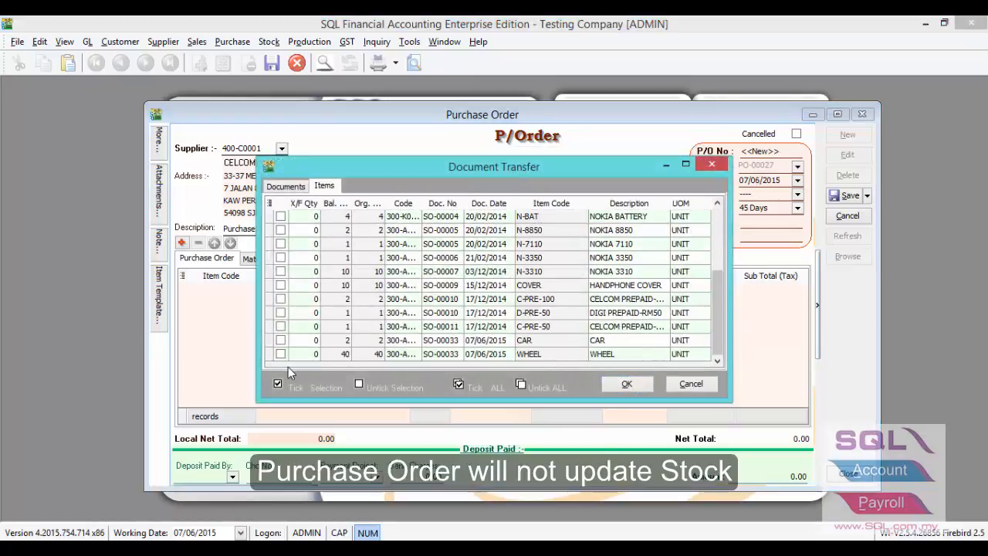
click(299, 356)
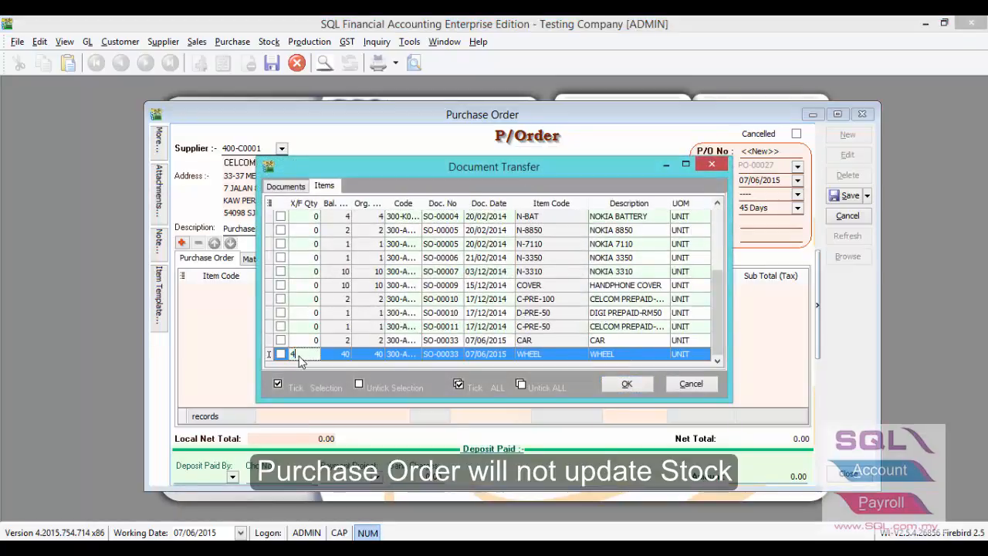
text(40)
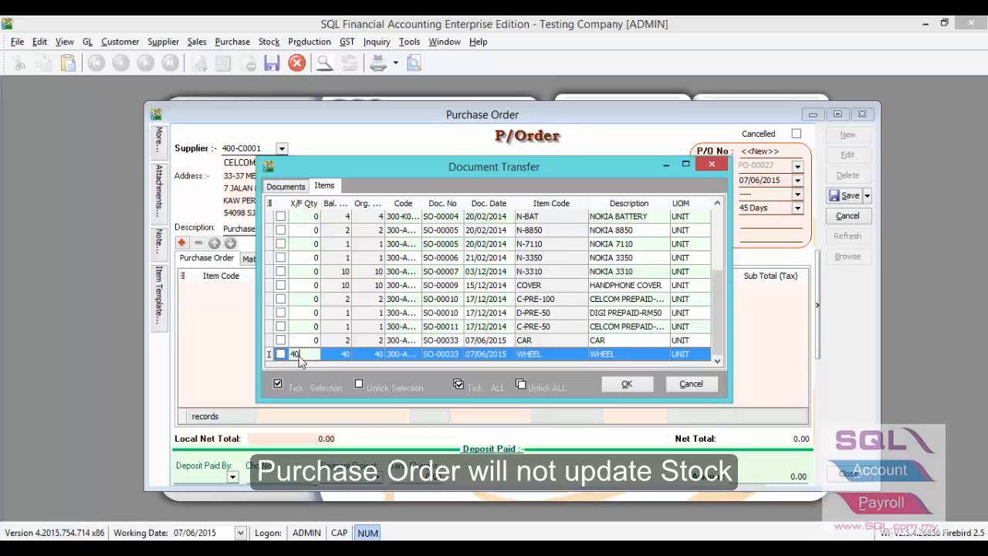
click(625, 383)
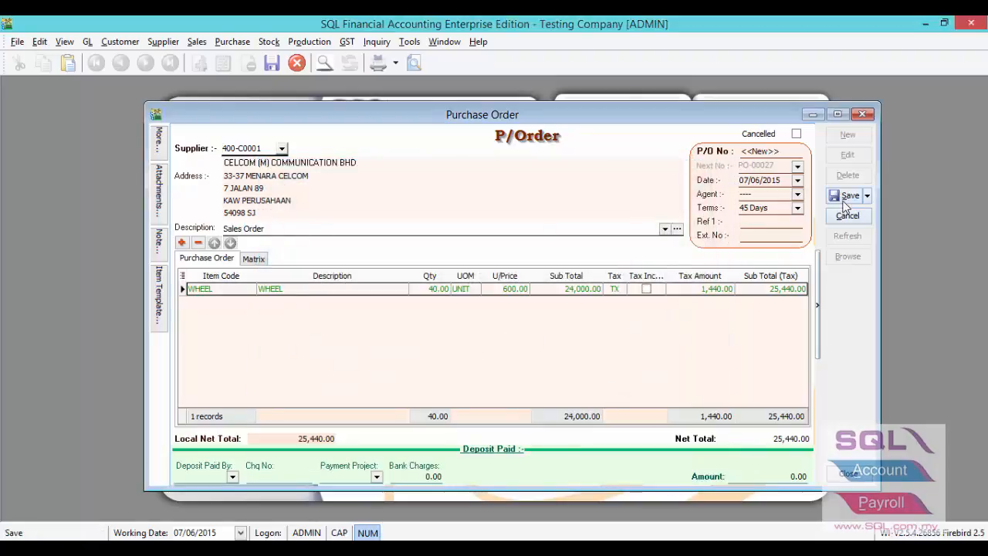
click(848, 195)
click(859, 114)
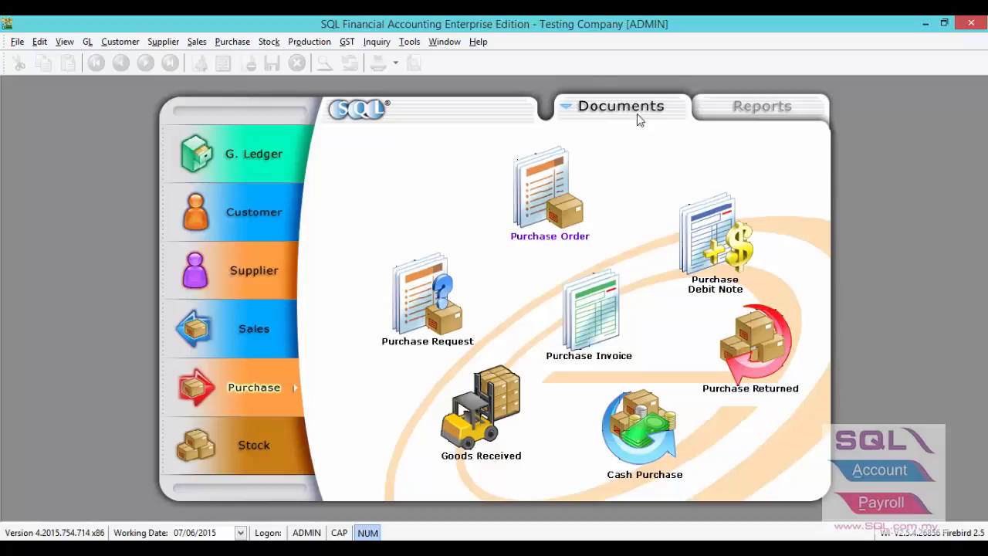
- Generate the BOM Planner report for CAR with a completion date of 15/06/2015
click(330, 41)
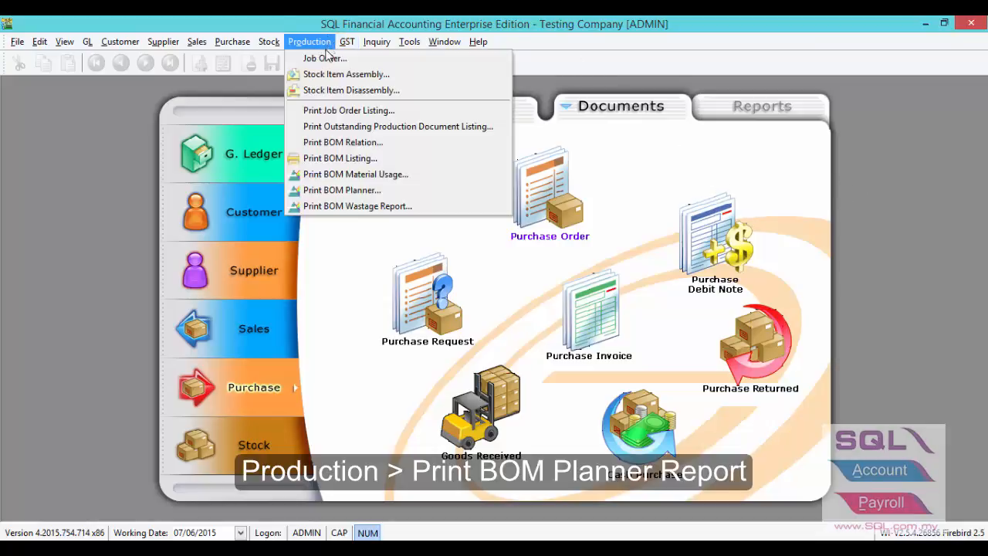
click(324, 191)
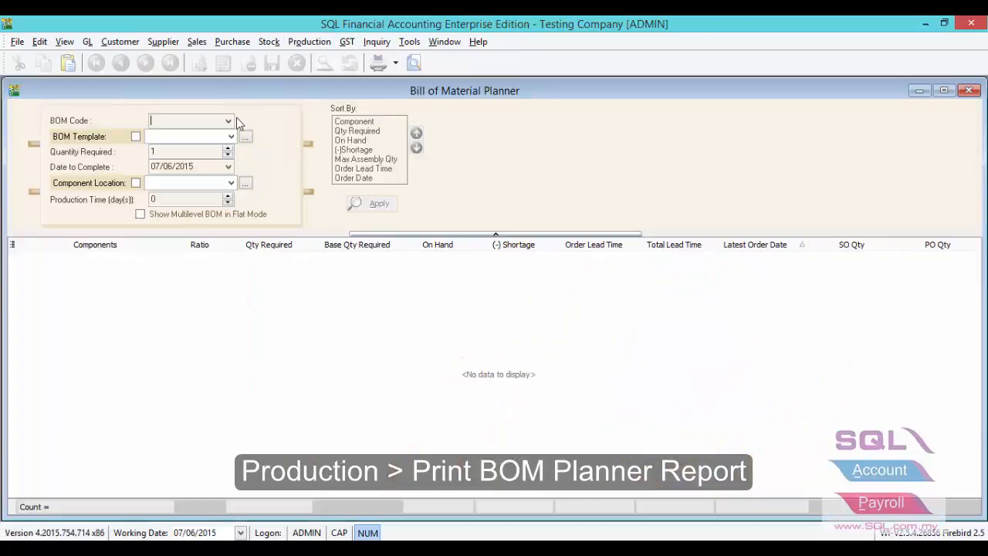
click(229, 122)
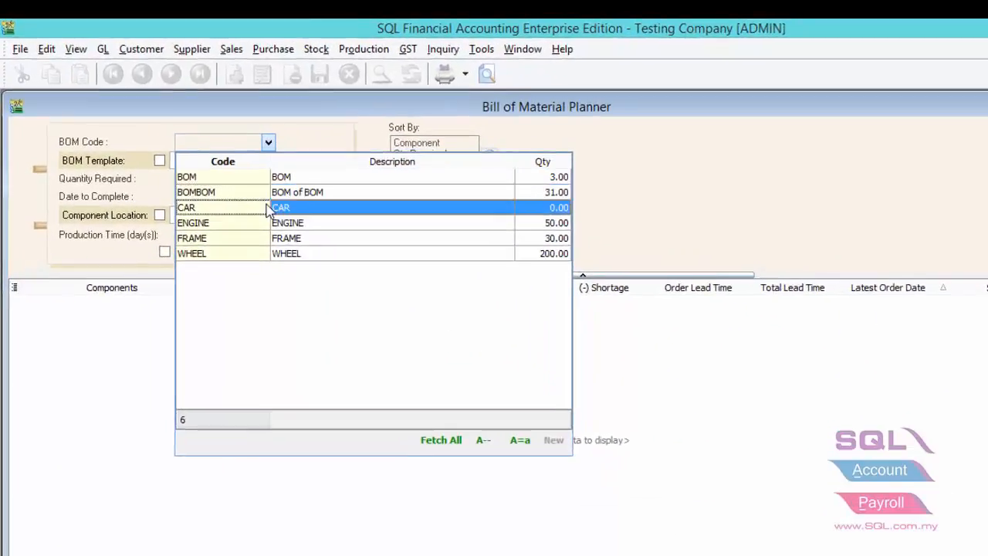
click(239, 186)
drag(306, 232, 154, 250)
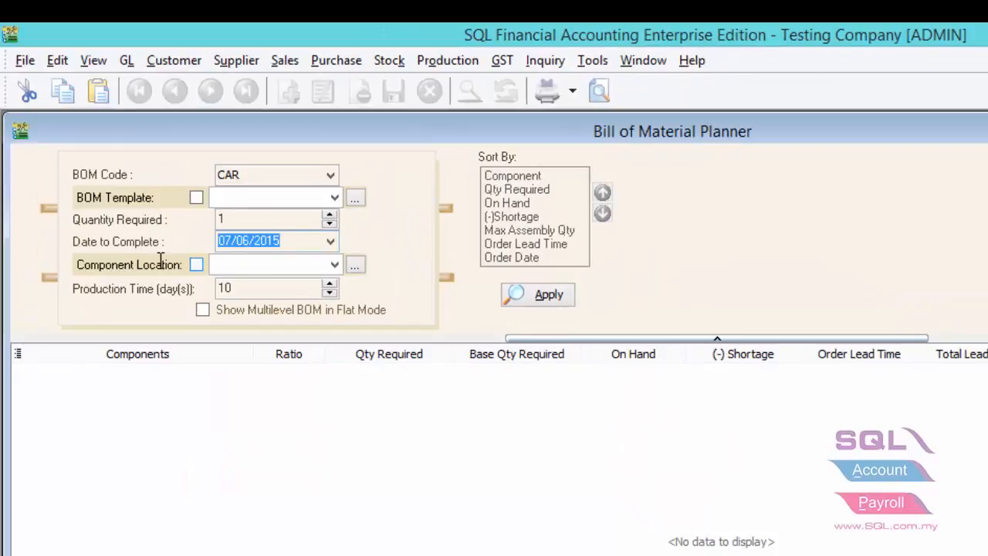
text(1506)
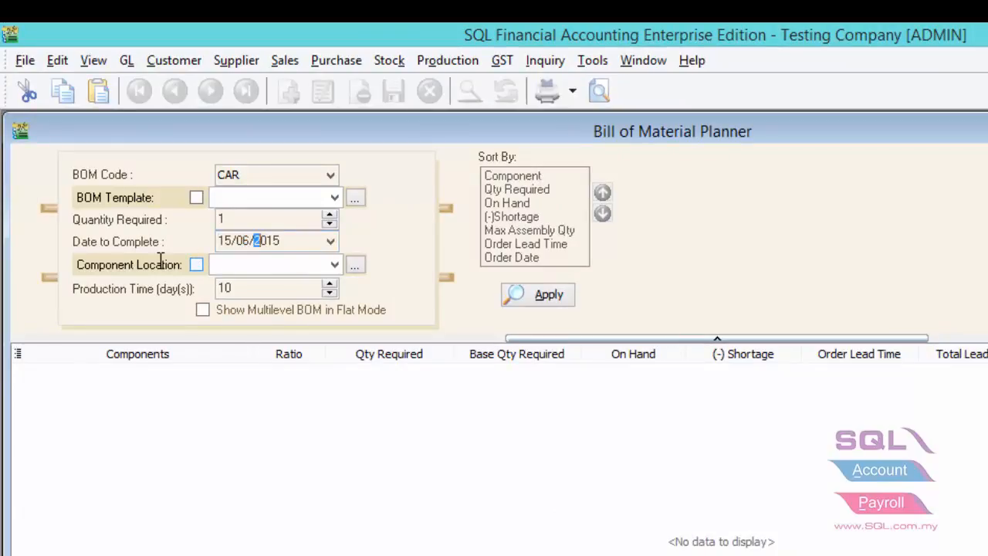
drag(252, 287, 221, 285)
click(540, 297)
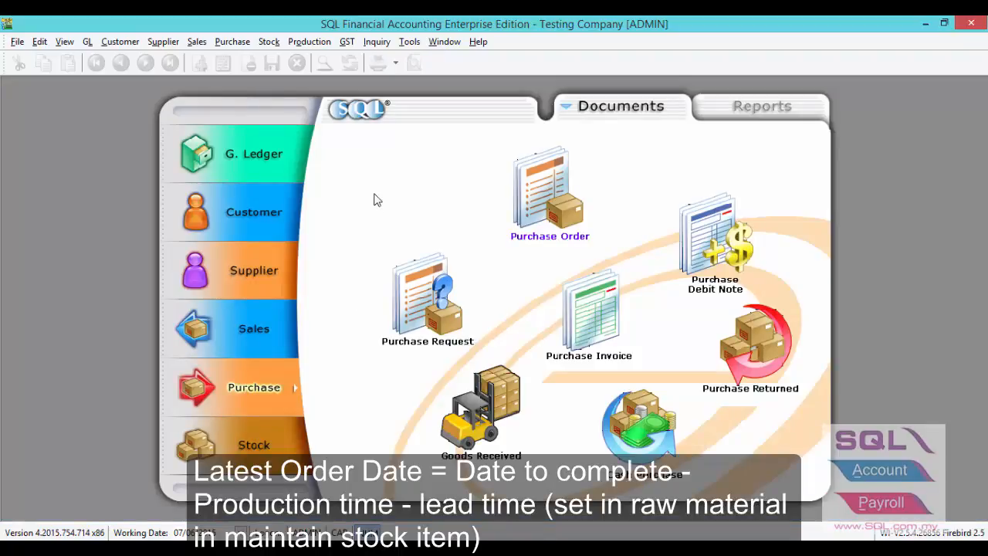
- Create a new production job order for the customer ALPHA & BETA COMPUTER
click(309, 41)
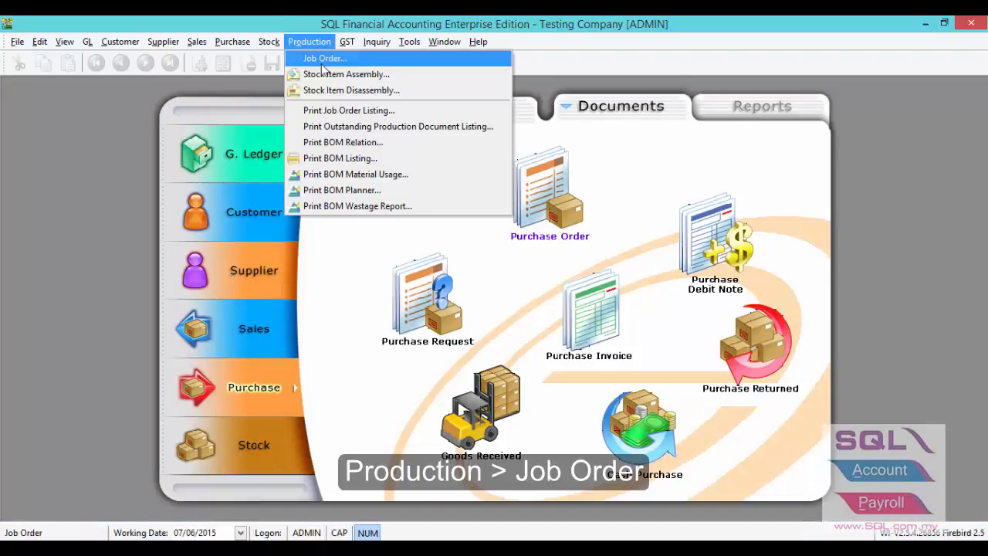
click(318, 58)
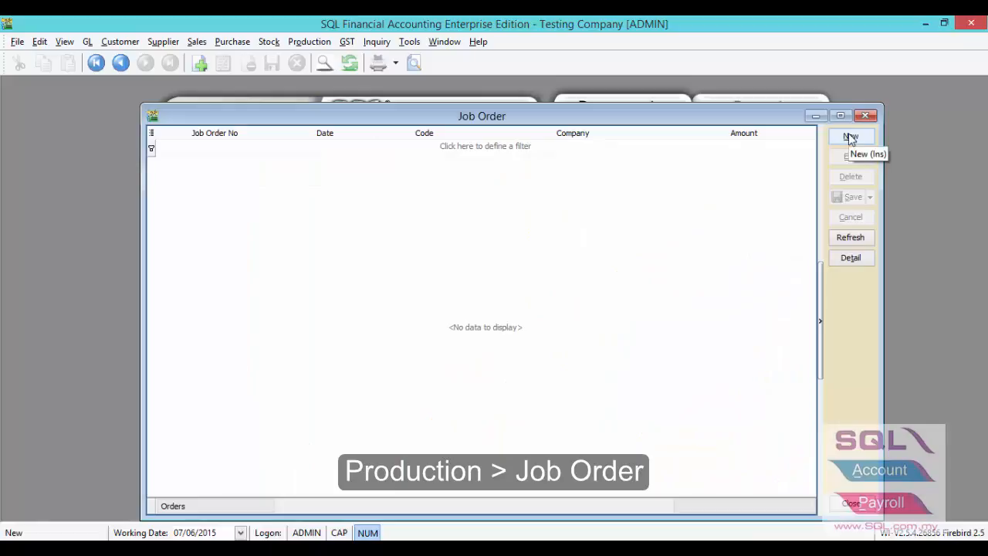
click(850, 138)
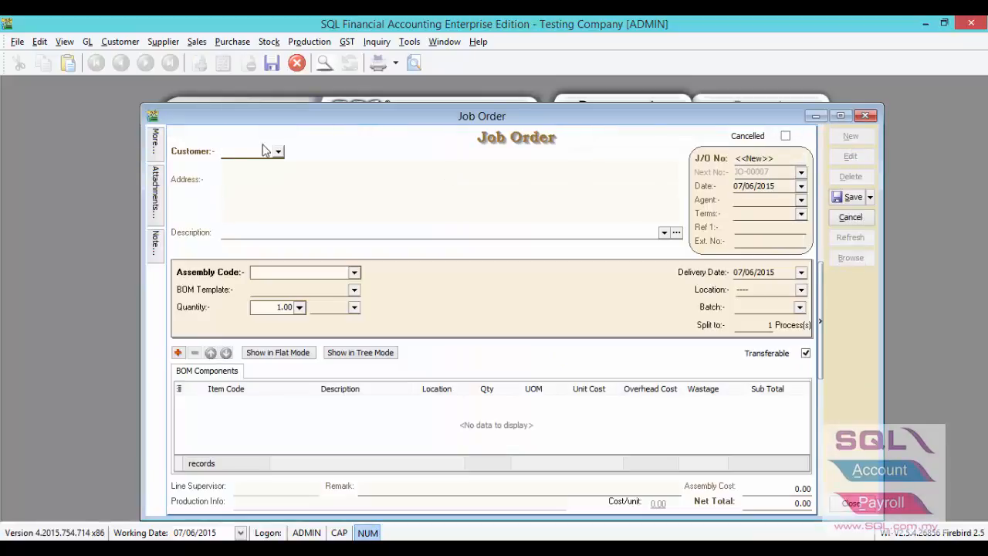
click(278, 153)
click(281, 192)
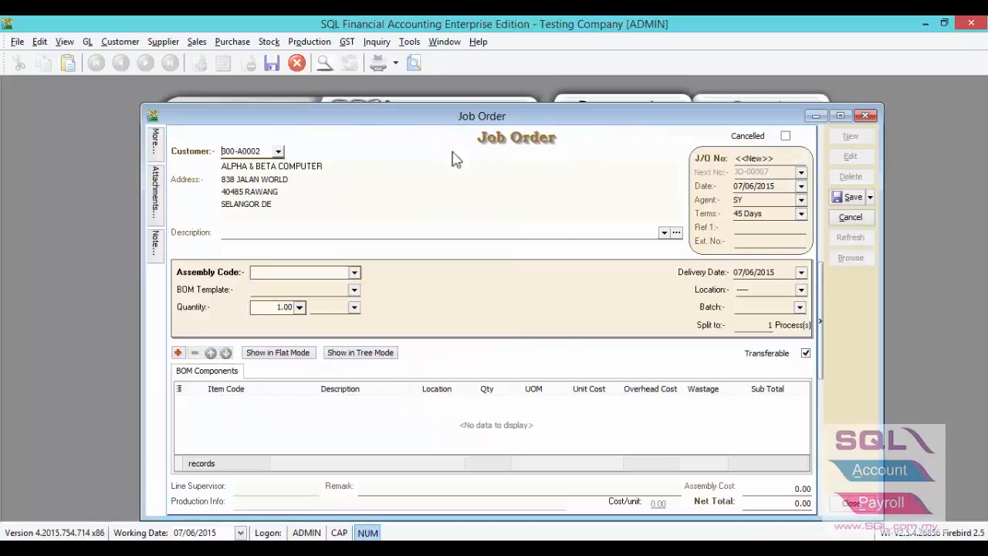
- Transfer 2 units of CAR from the customer's sales order into the job order
right_click(466, 145)
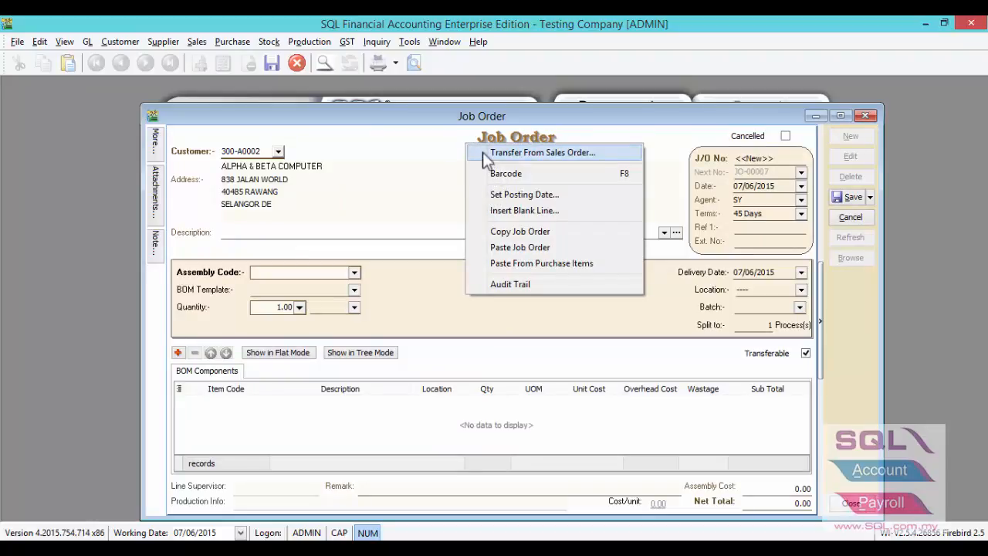
click(482, 152)
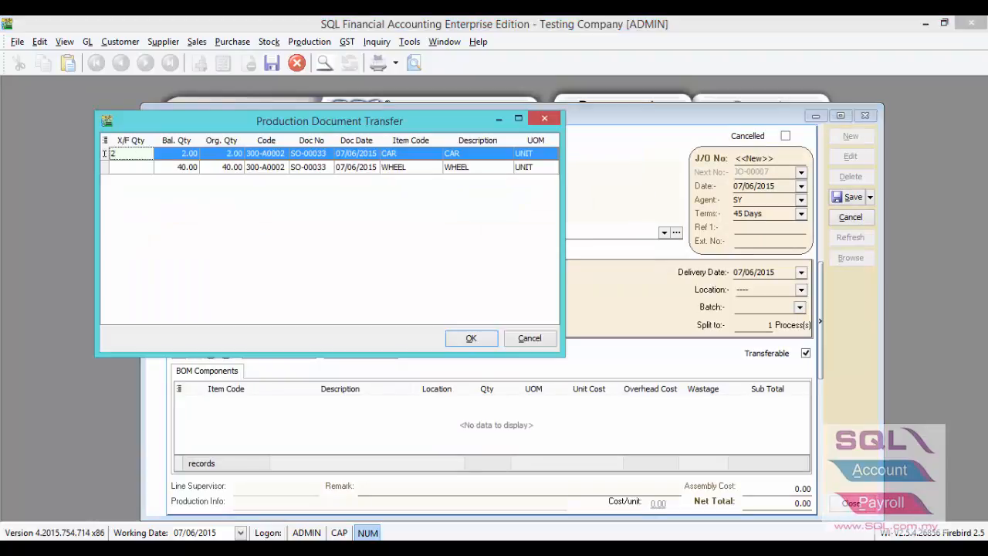
click(467, 338)
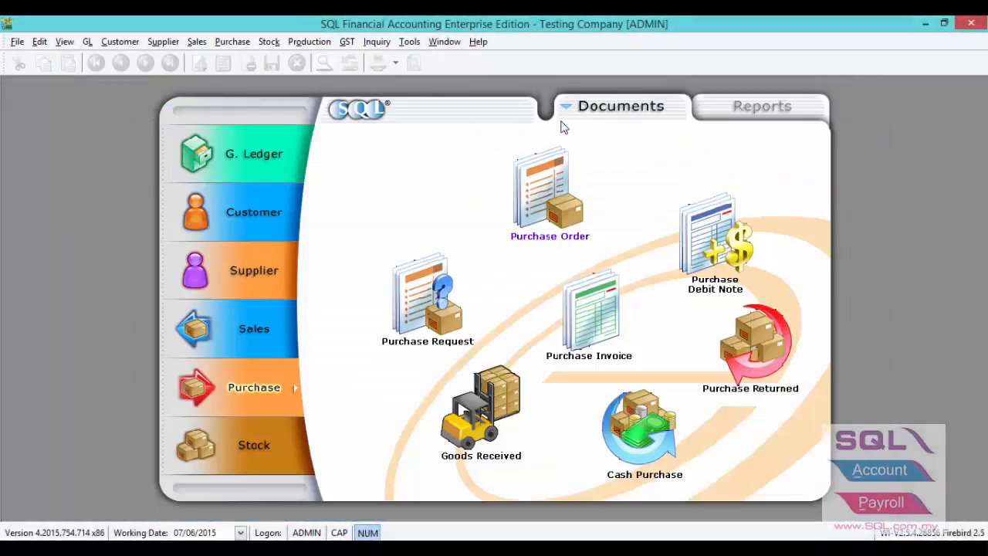
- Generate the Outstanding Job Order report for 01/06/2015 to 30/06/2015 from the outstanding production document listing
click(321, 44)
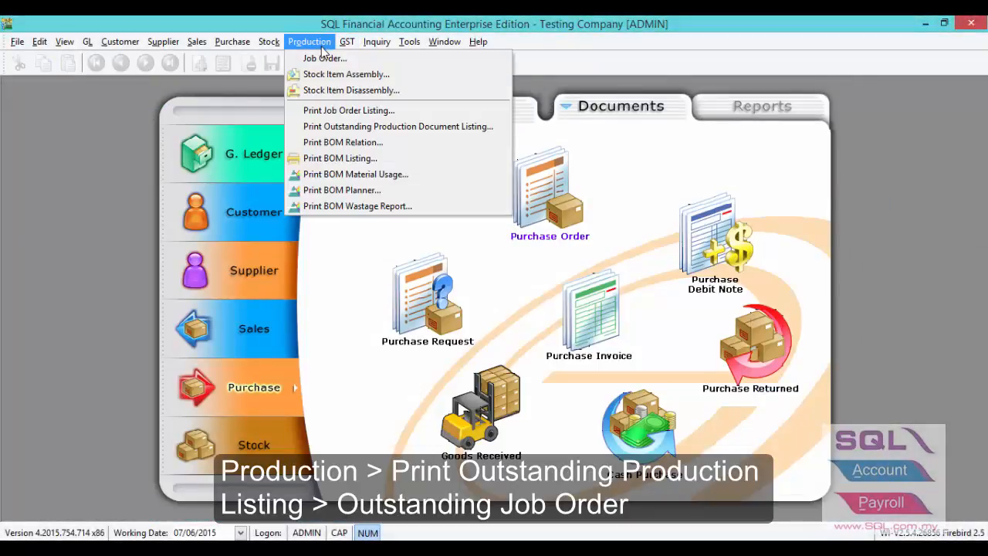
click(337, 127)
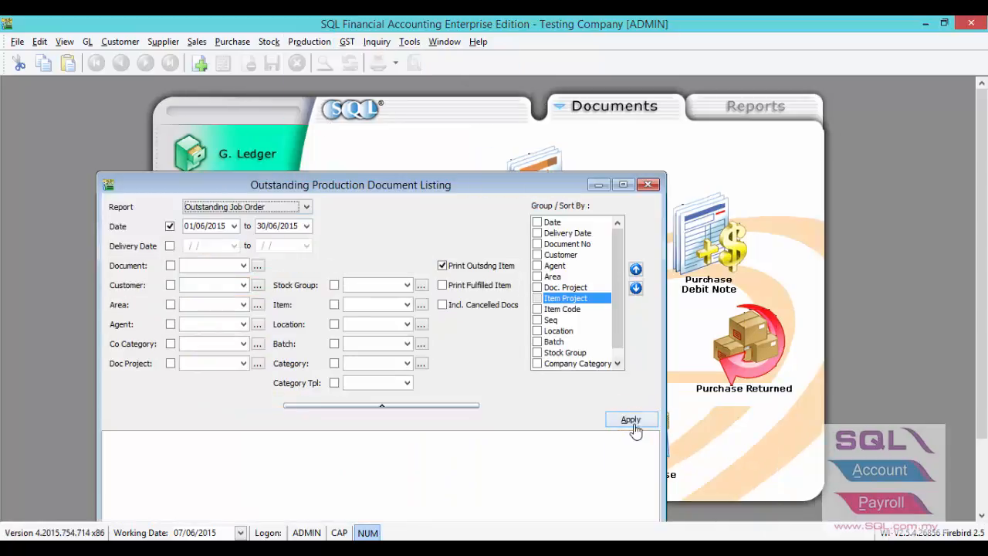
click(631, 419)
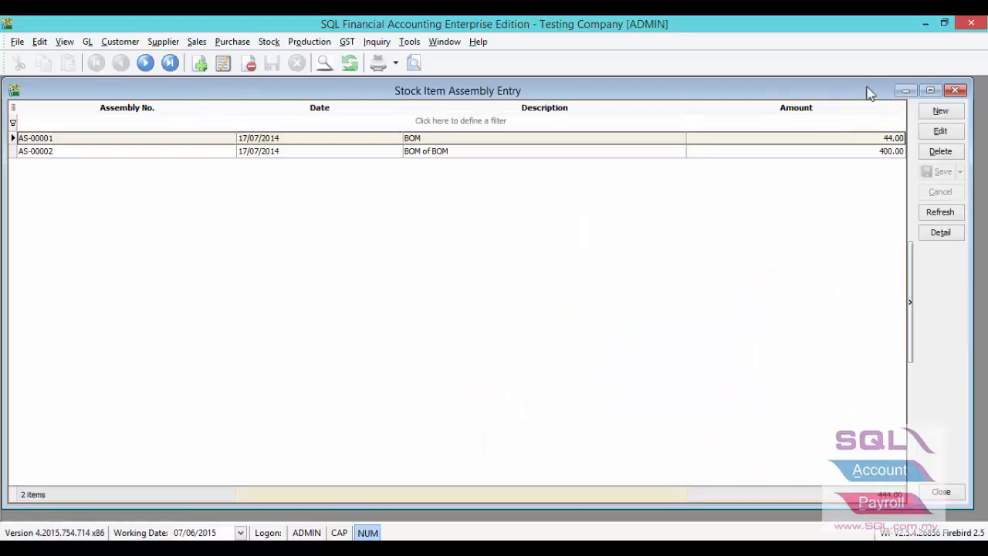
- Create a new stock item assembly by transferring 2 units of CAR from the outstanding job order, and save it
click(940, 110)
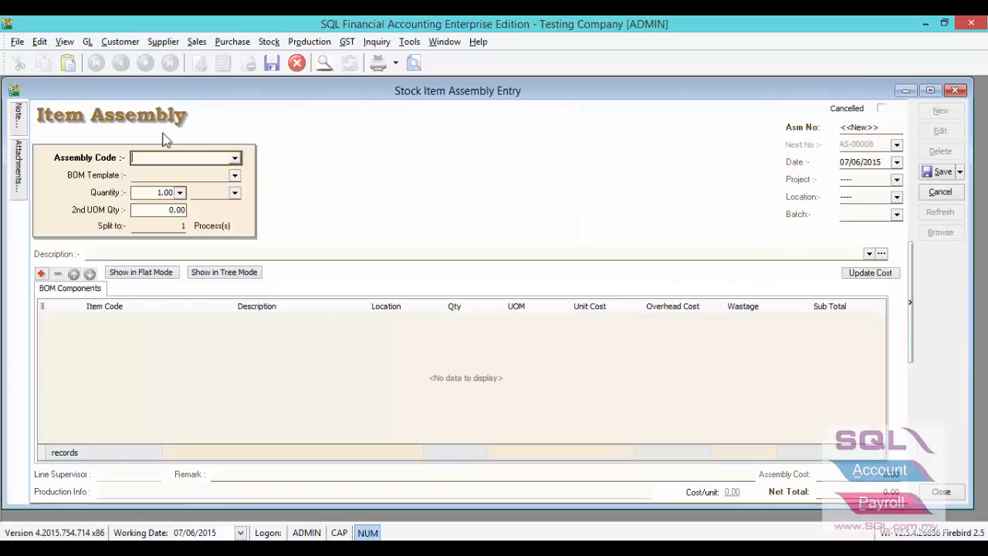
right_click(403, 110)
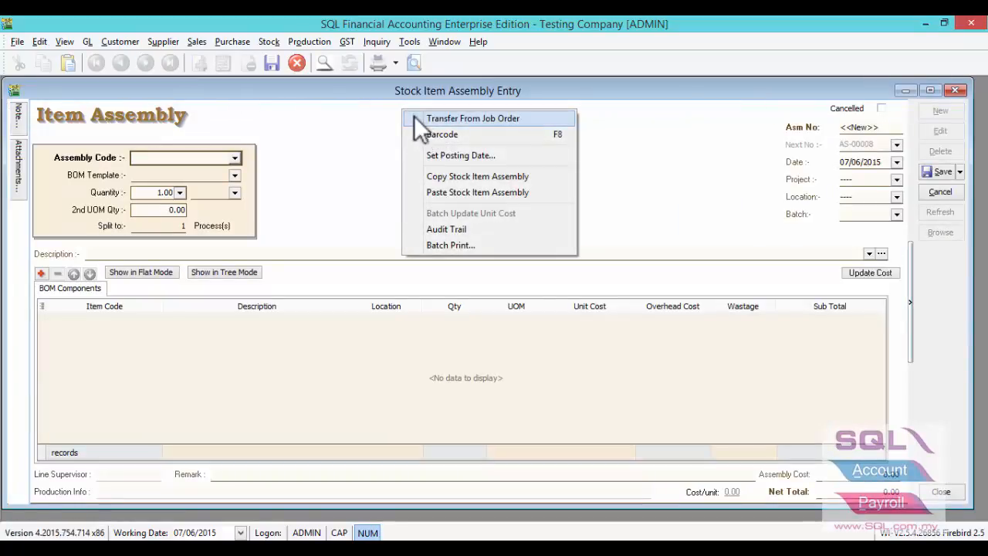
click(417, 118)
click(64, 97)
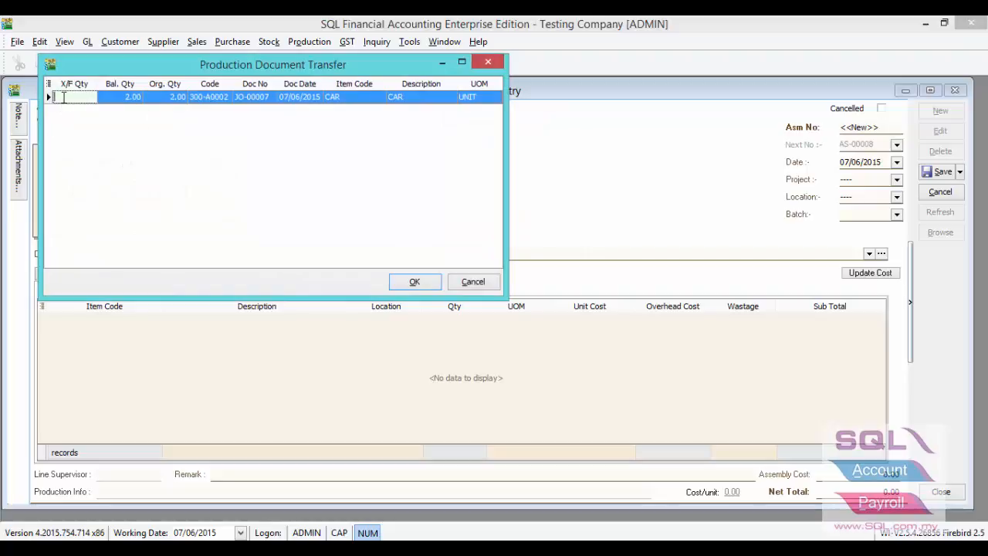
click(415, 283)
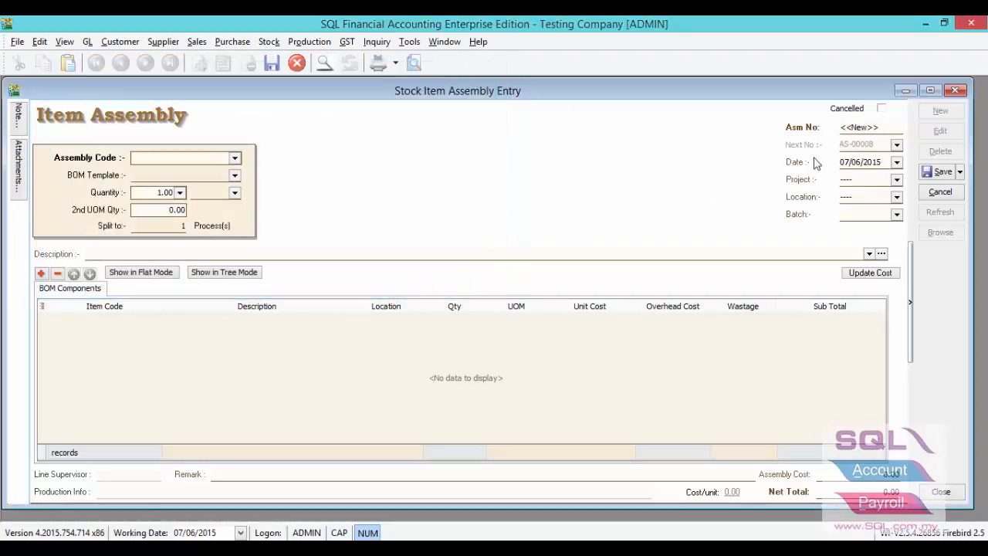
click(930, 171)
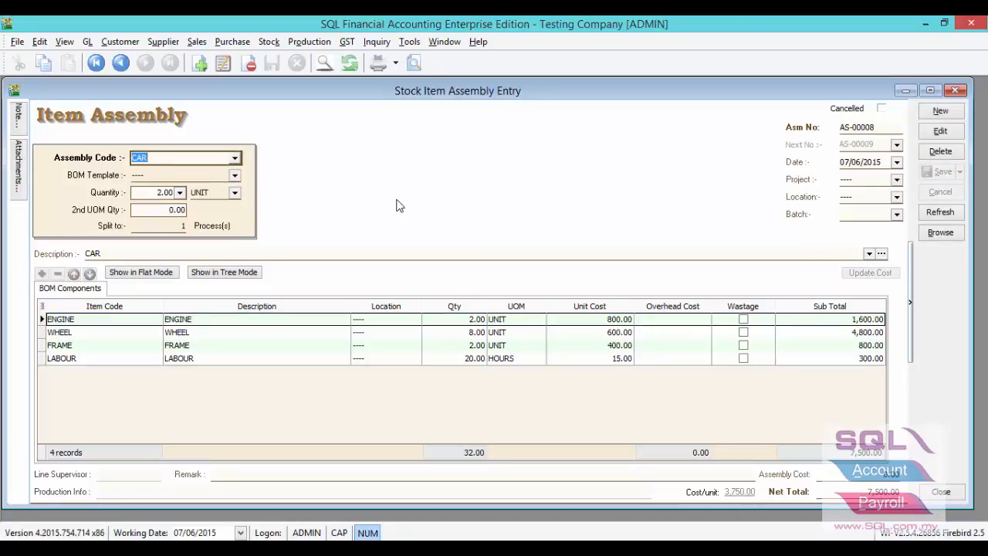
- Review the CAR assembly quantity and the quantities of its engine and frame components
click(149, 193)
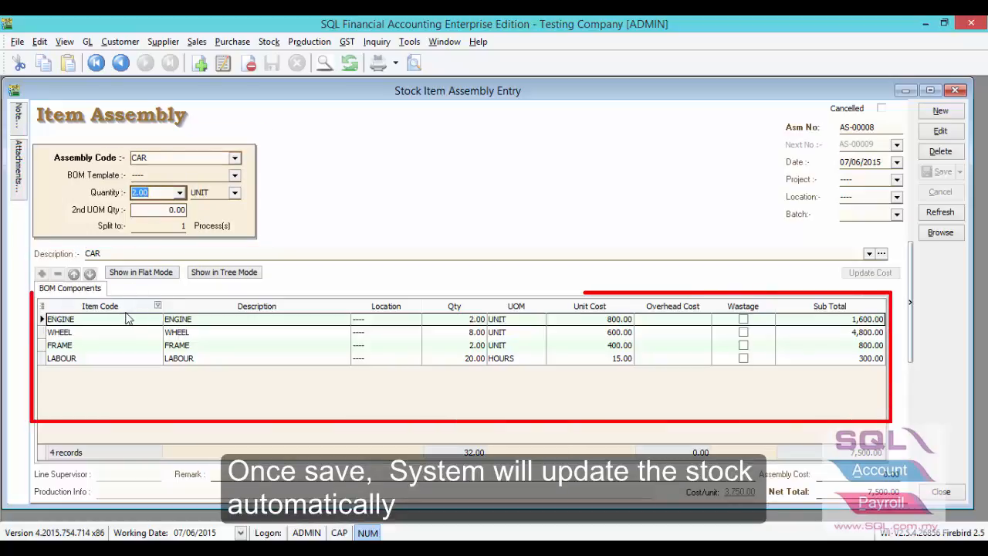
click(456, 319)
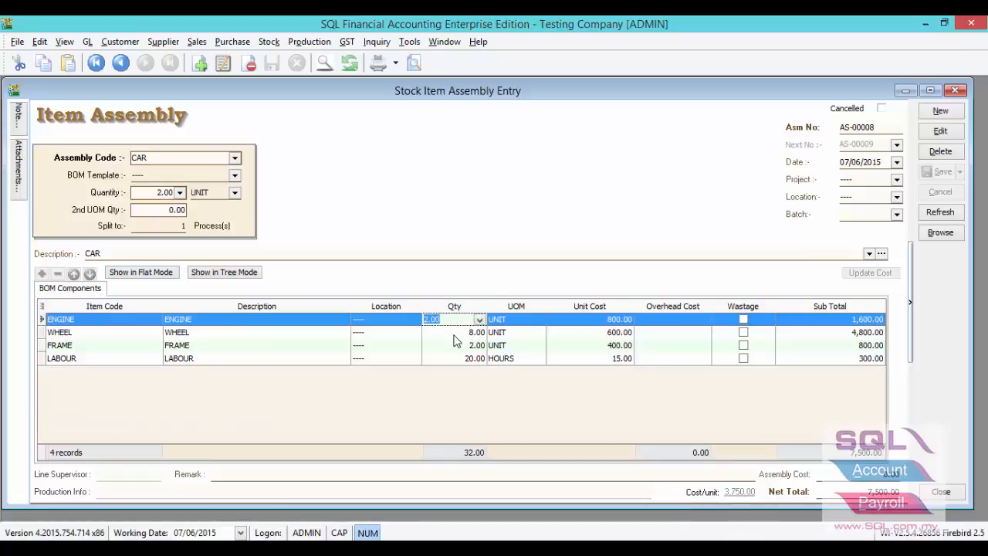
click(457, 345)
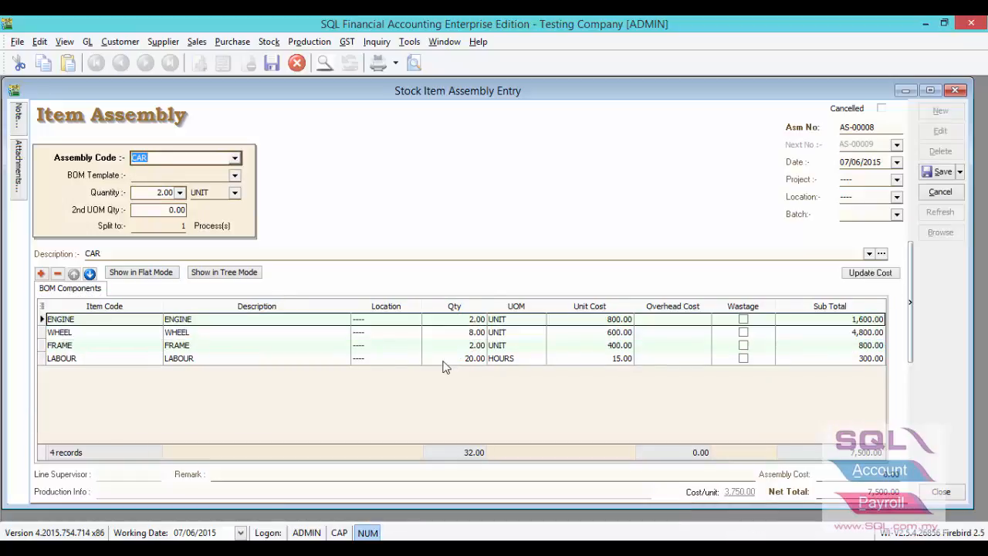
- Add a WHEEL component line with quantity 1 to the CAR assembly and mark it as wastage
click(41, 273)
click(77, 372)
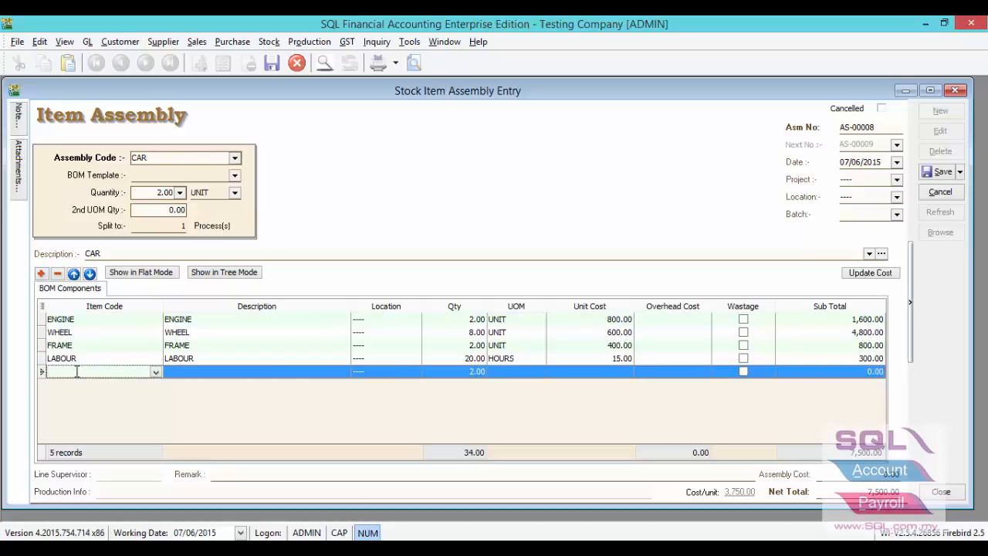
text(whe)
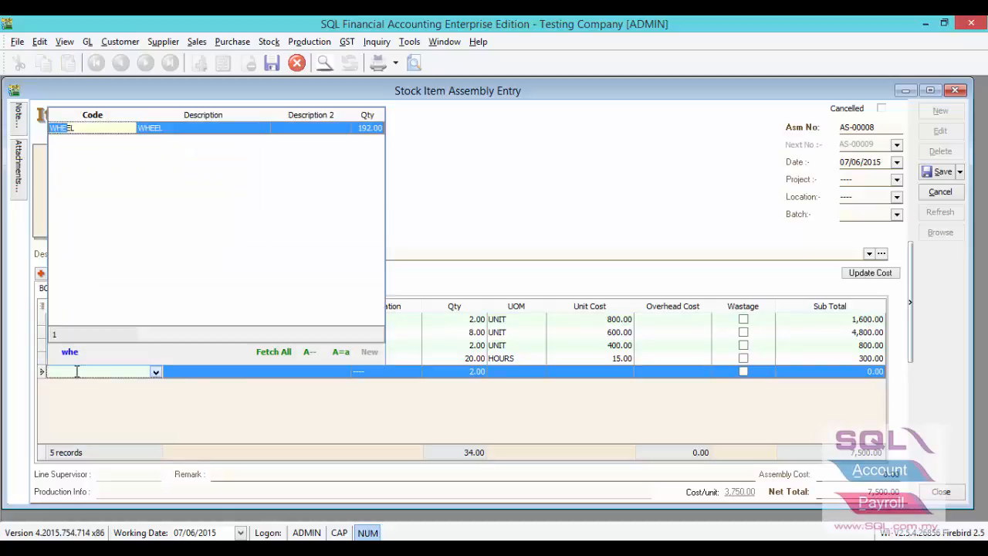
click(146, 129)
click(462, 371)
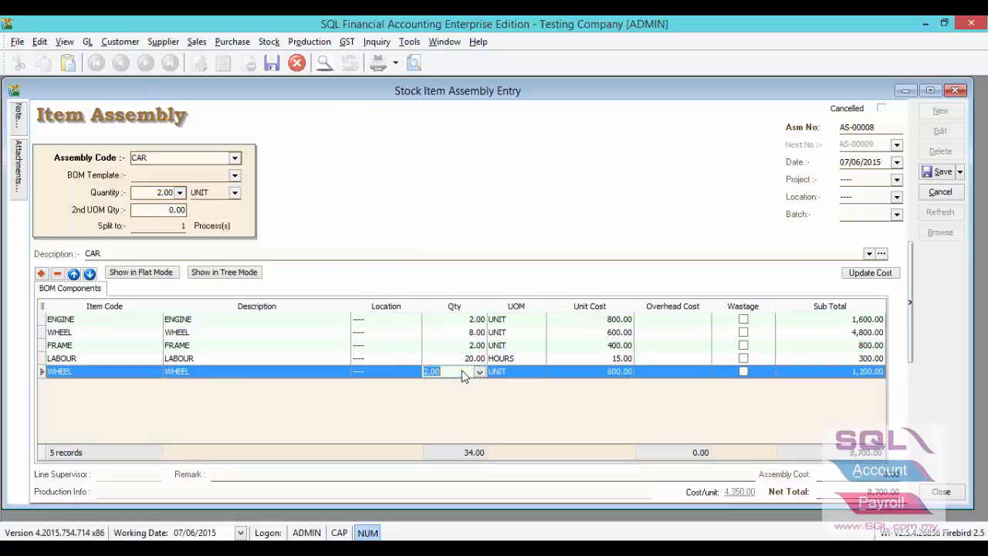
text(1)
click(742, 372)
- Set the ENGINE component's overhead cost to 10 and the assembly cost to 200
click(671, 319)
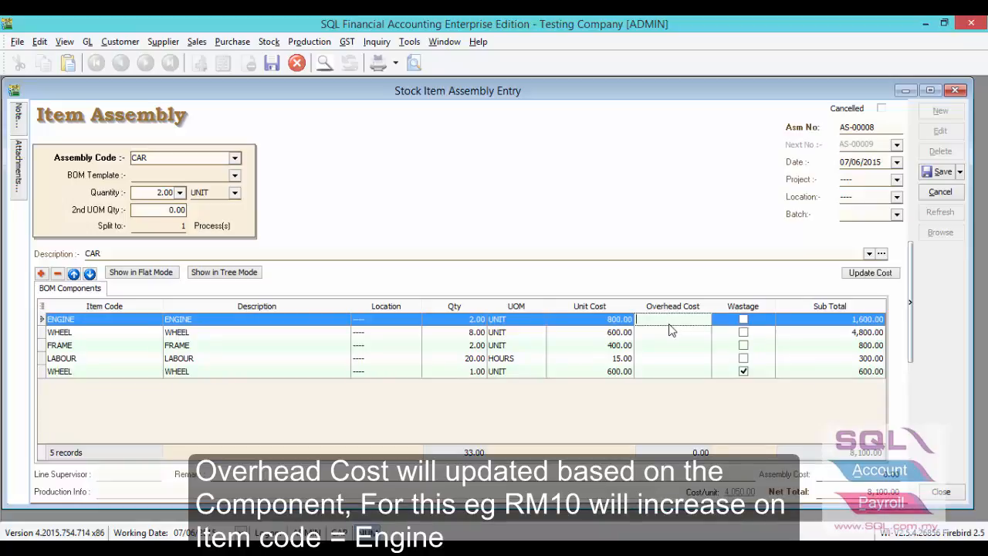
text(10)
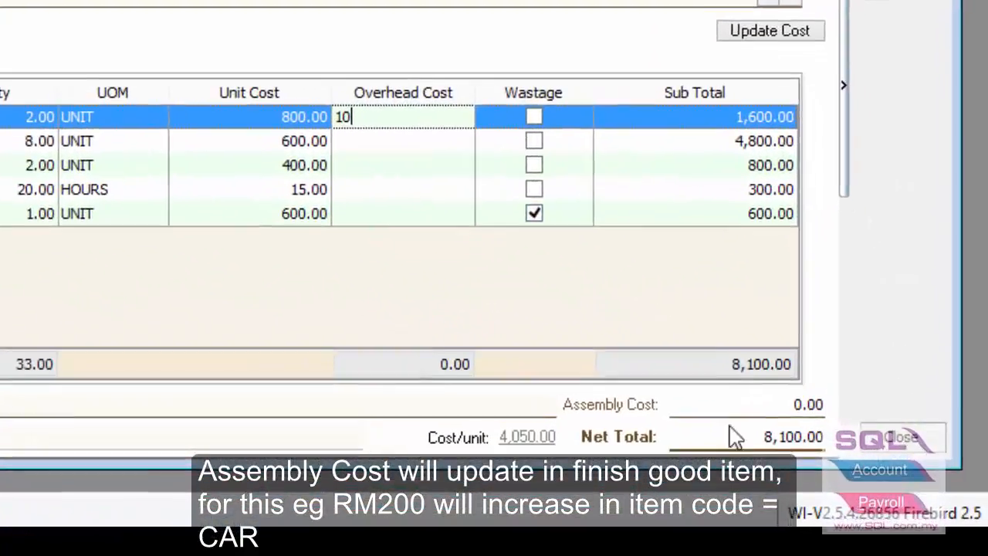
click(737, 404)
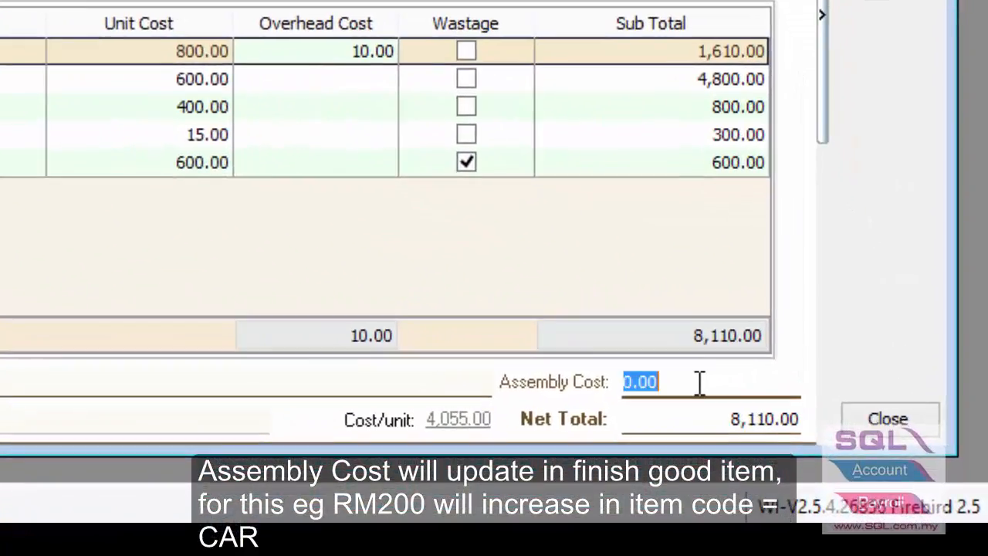
text(200)
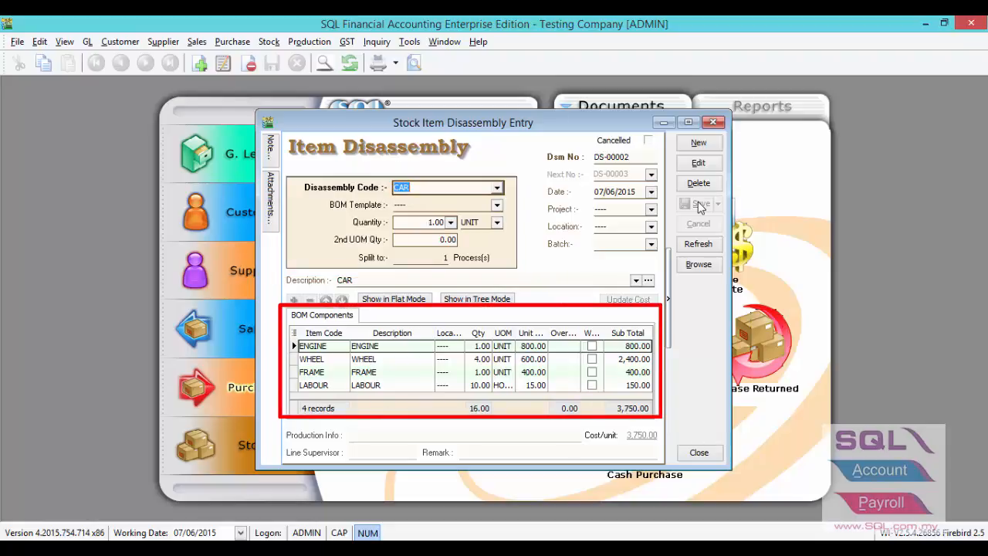
- Close the item disassembly entry and open the Stock BOM Wastage Report with its assembly filter choices listed
key(Escape)
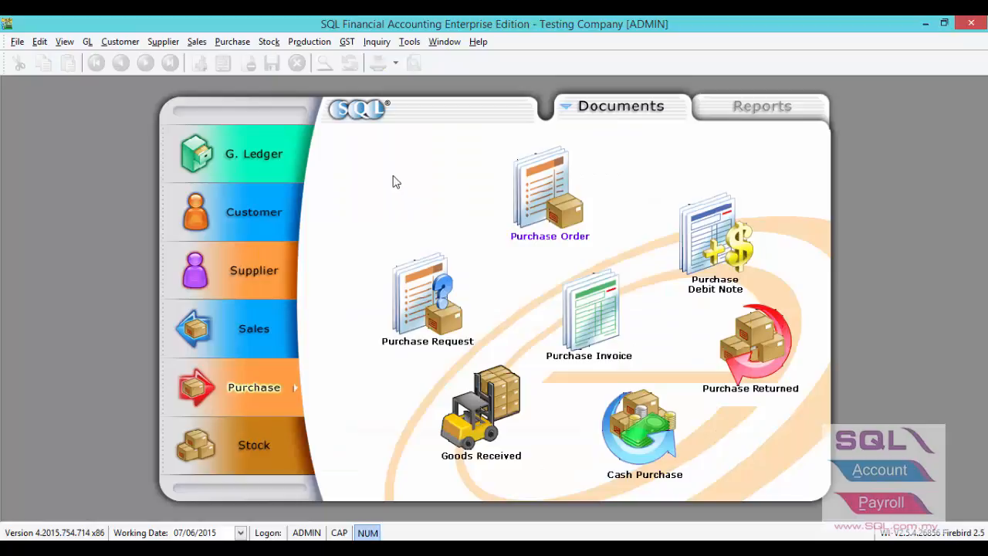
click(311, 42)
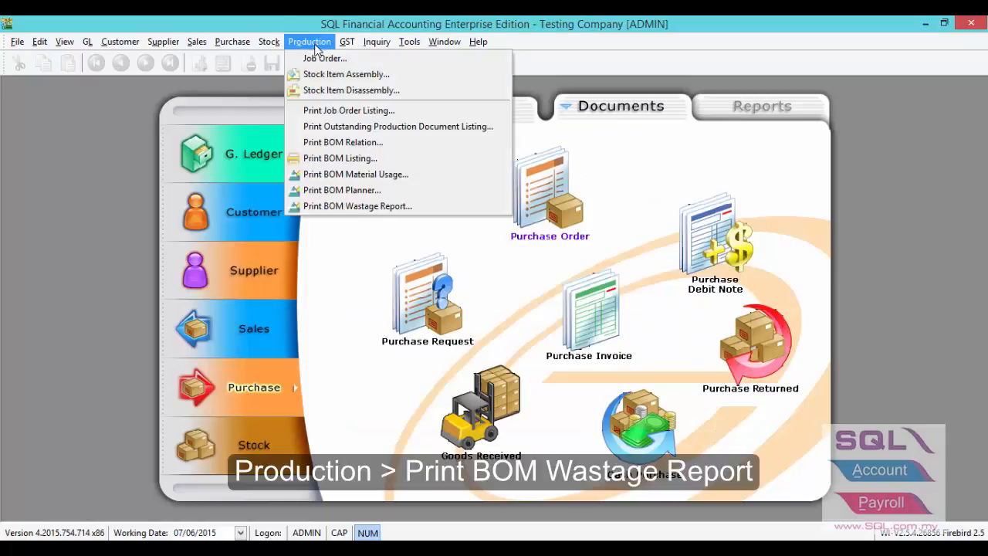
click(332, 209)
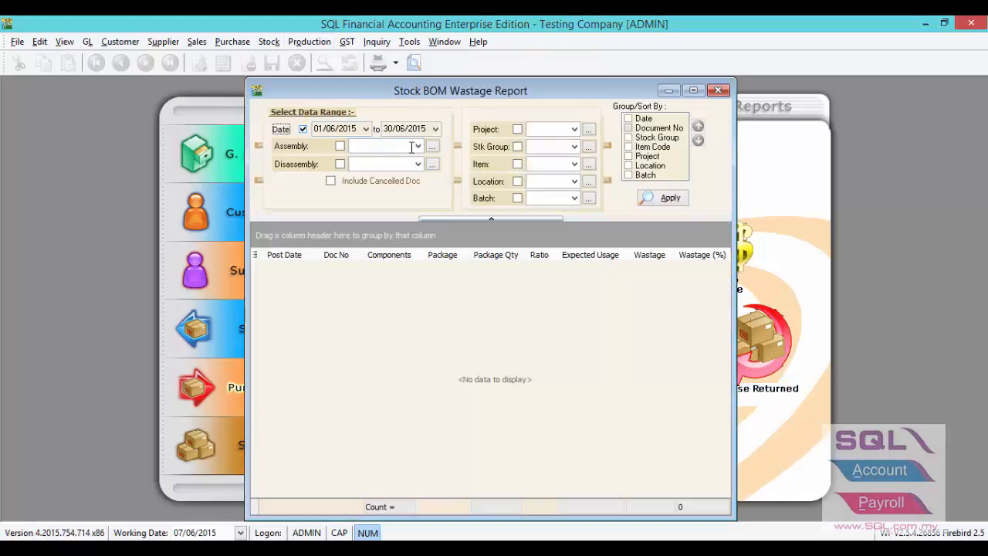
click(415, 146)
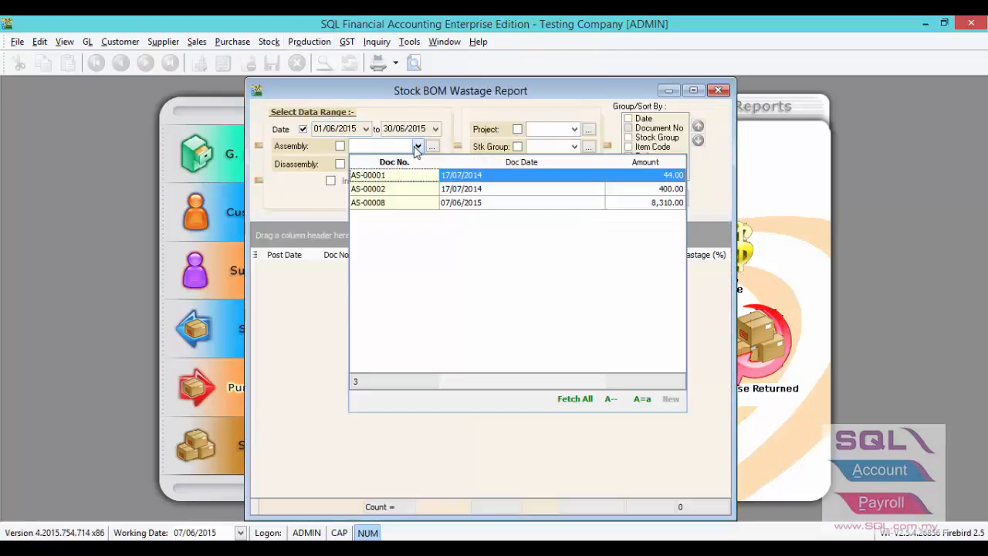